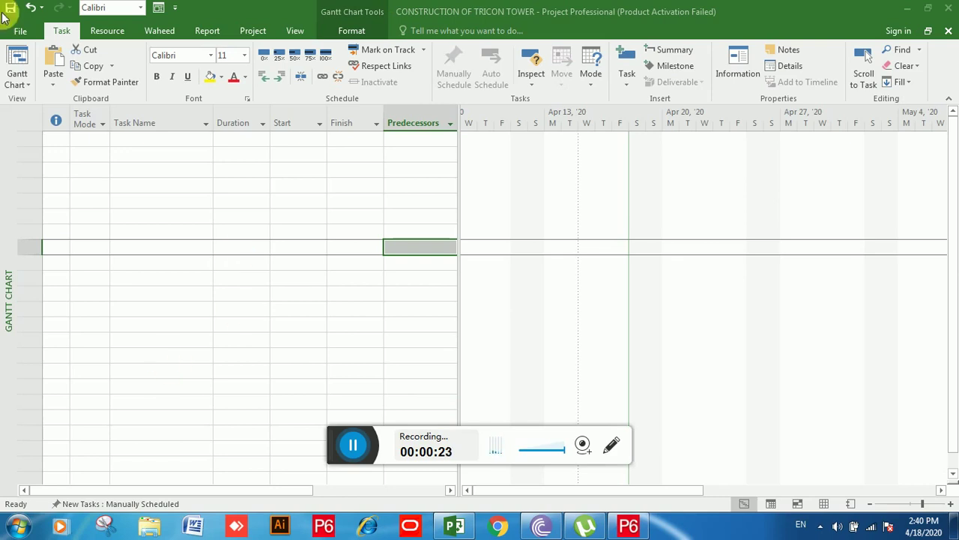
Open Project Options from the File backstage for the CONSTRUCTION OF TRICON TOWER project
click(22, 35)
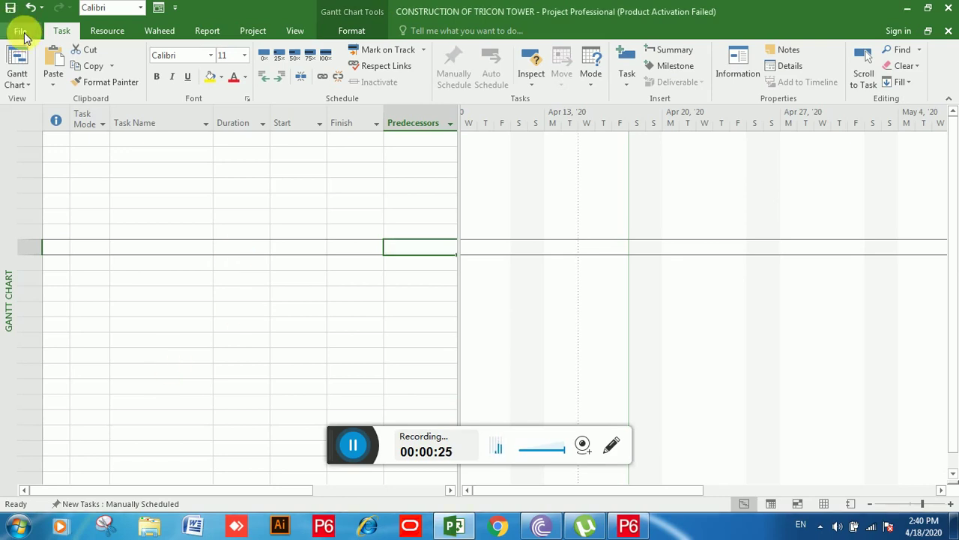
click(23, 33)
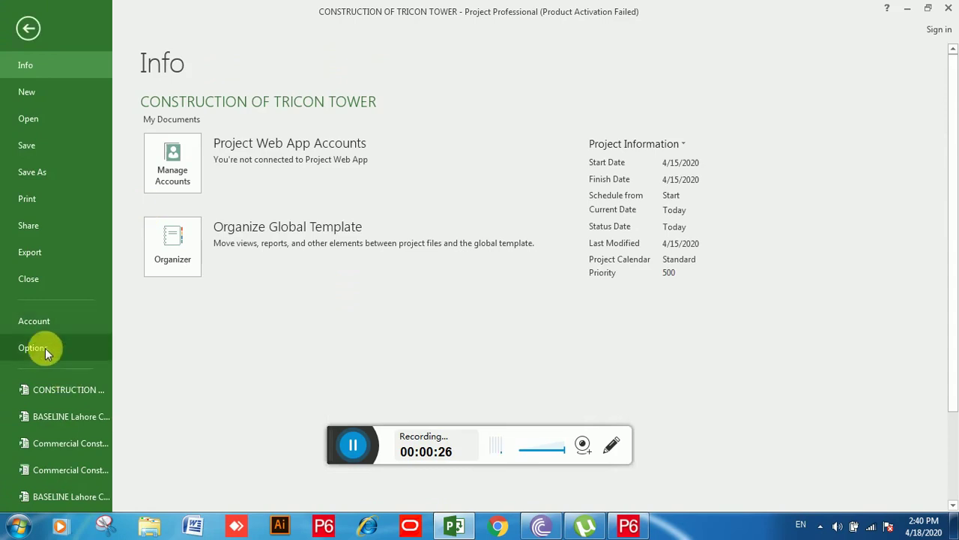
click(33, 348)
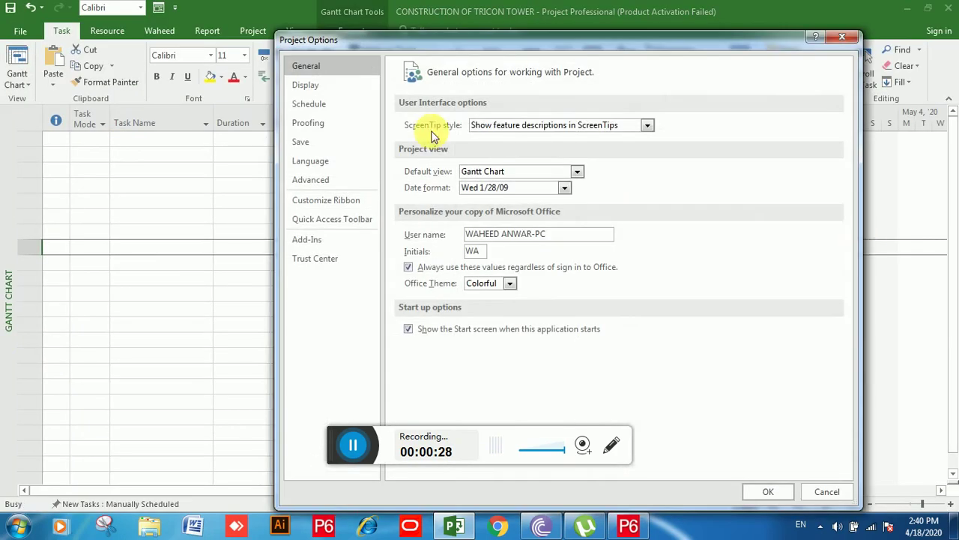
Go to the Display options and keep Gregorian Calendar as the calendar type
click(327, 87)
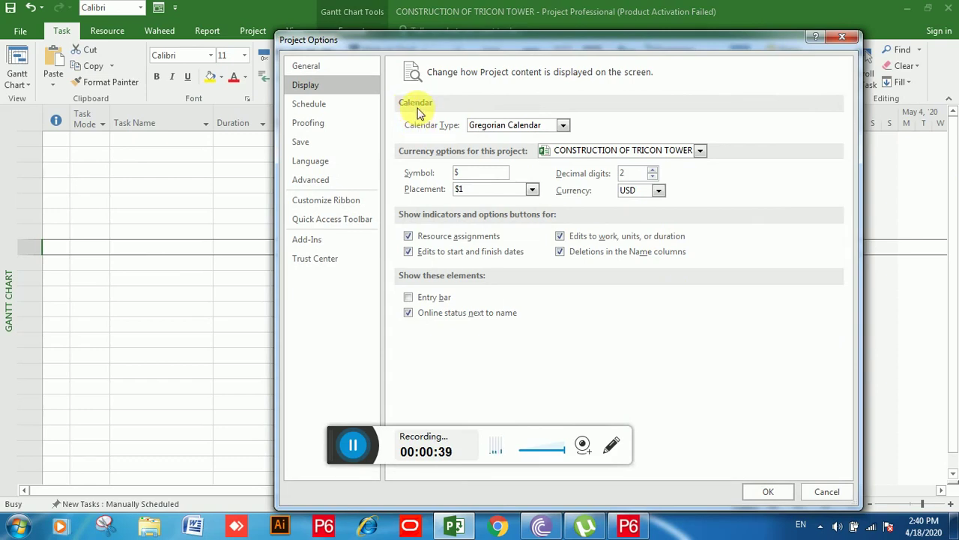
click(562, 128)
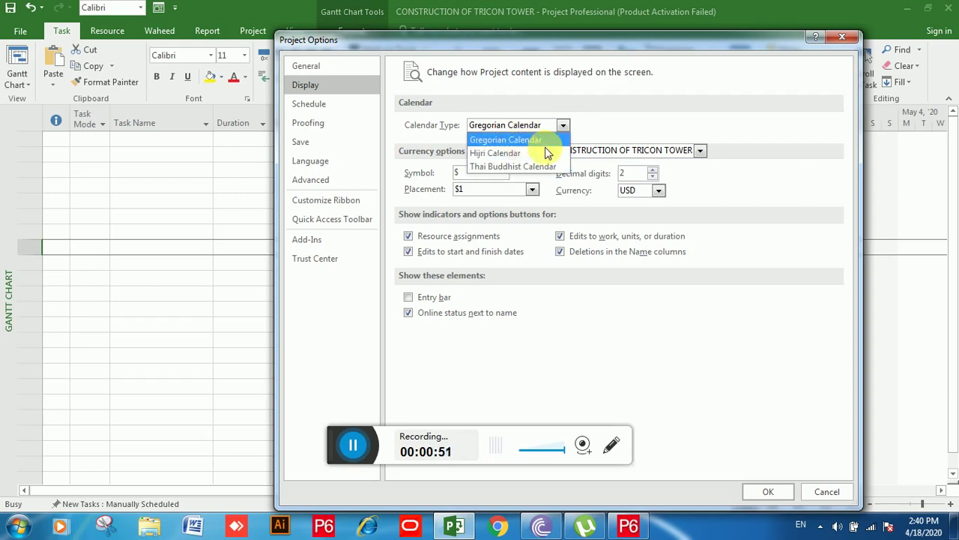
click(657, 120)
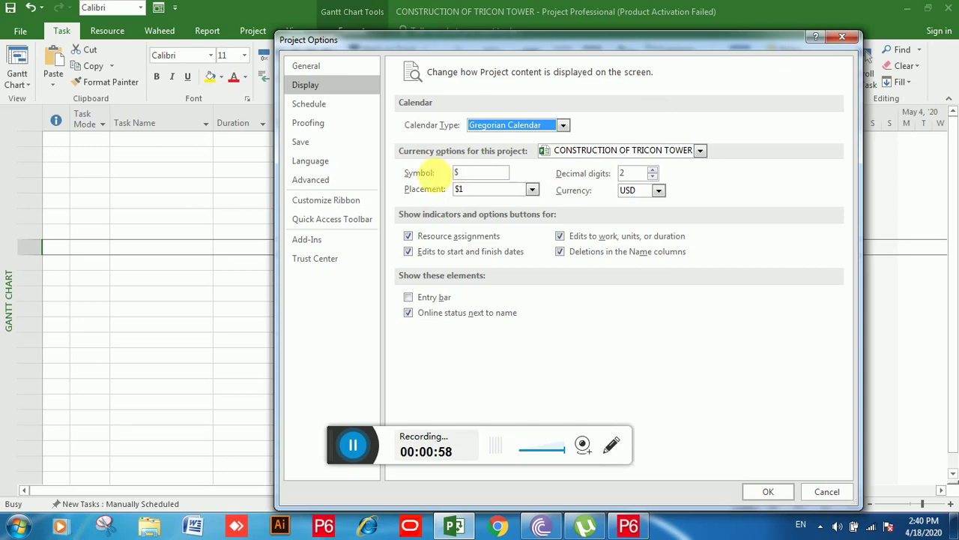
Review the currency settings, keeping the $ symbol, $1 placement and 2 decimal digits
click(484, 173)
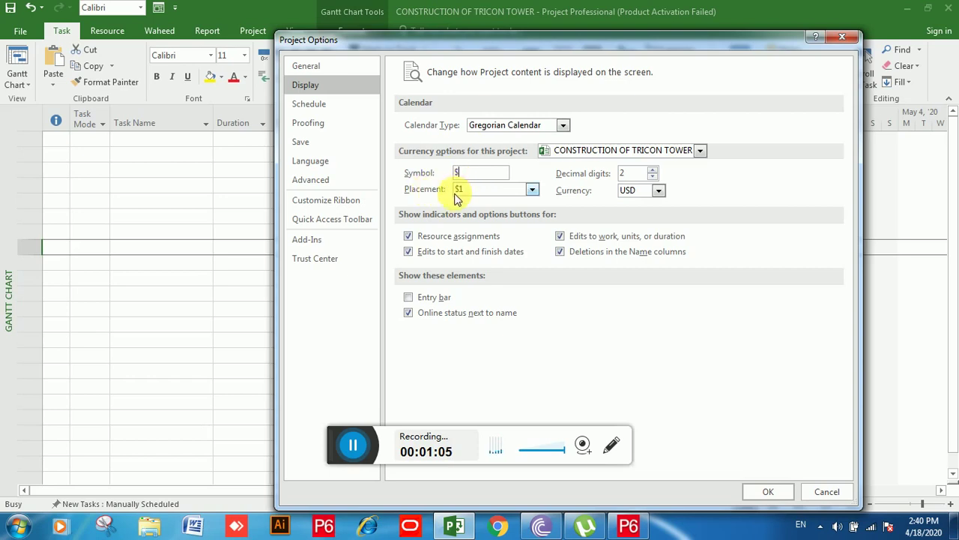
click(533, 193)
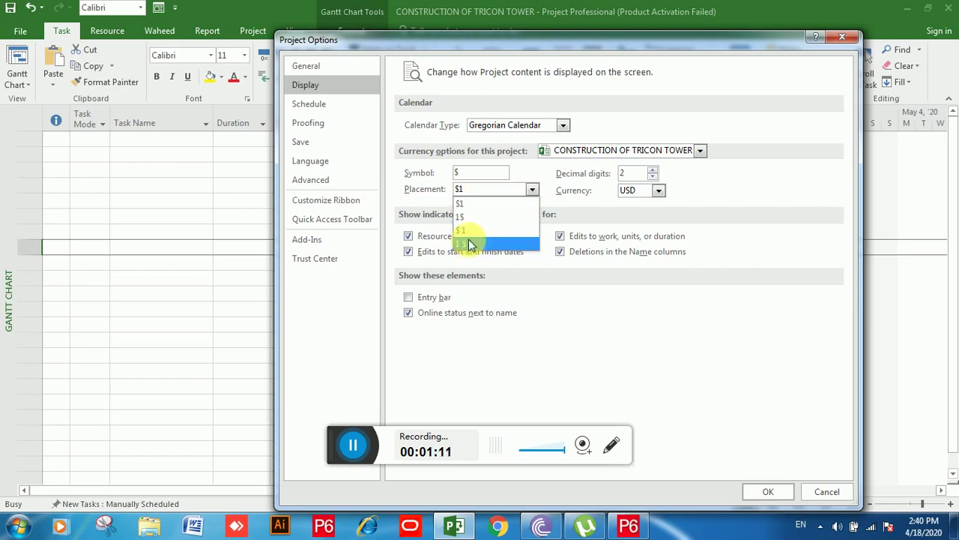
click(534, 204)
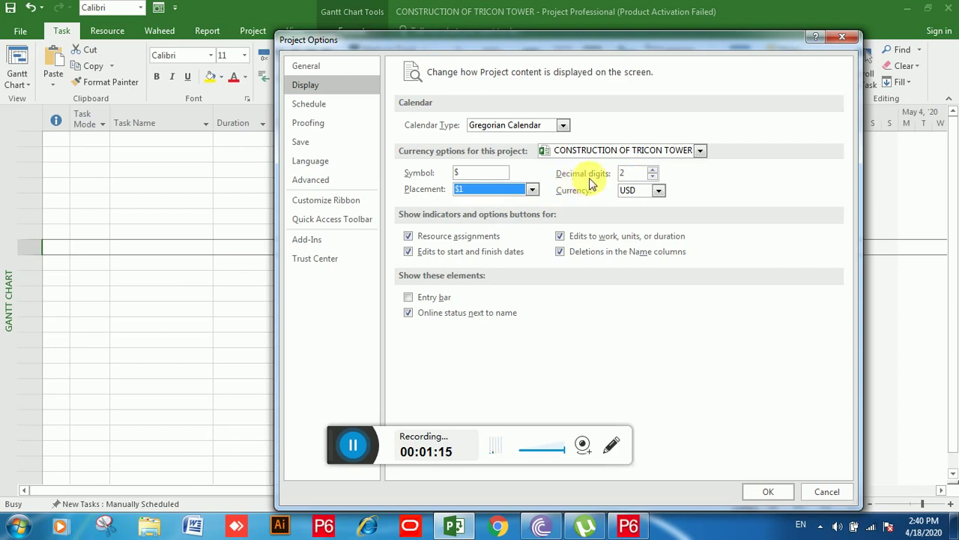
click(653, 178)
click(652, 178)
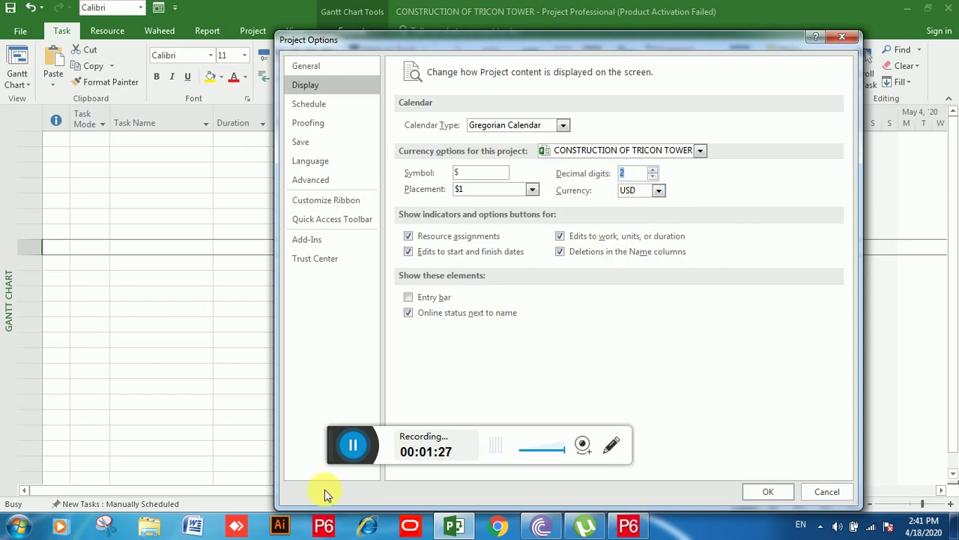
click(355, 448)
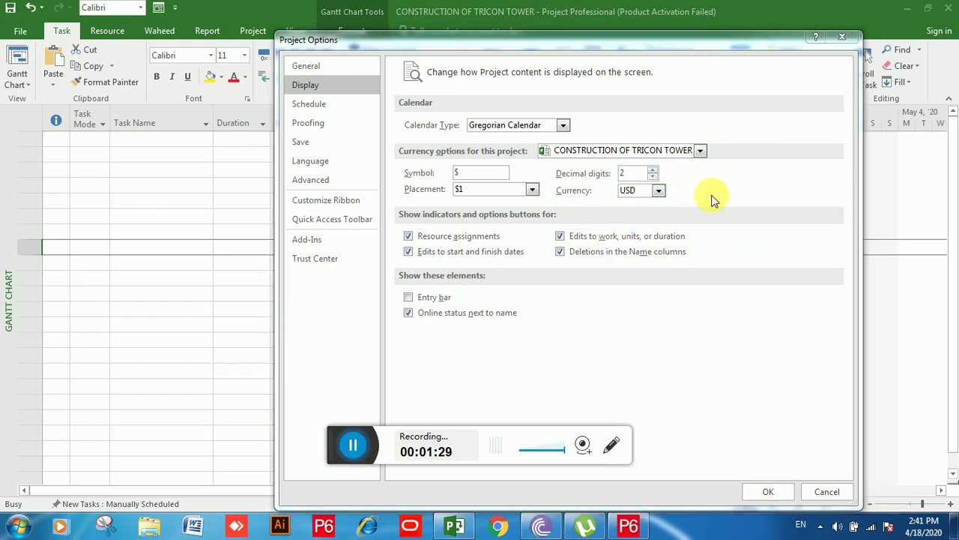
Set the project currency to PKR (Rs1) and turn off deletion indicators in Name columns
click(658, 192)
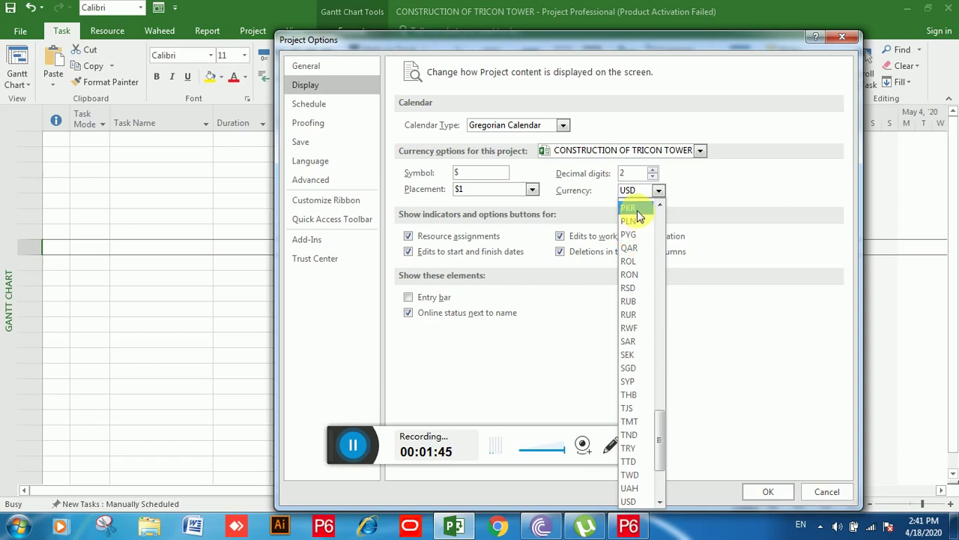
click(634, 209)
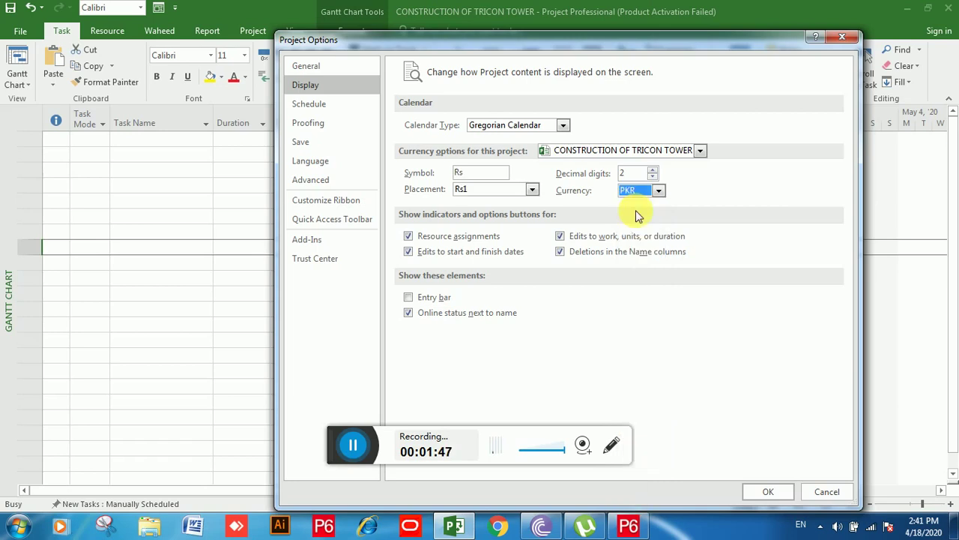
click(443, 185)
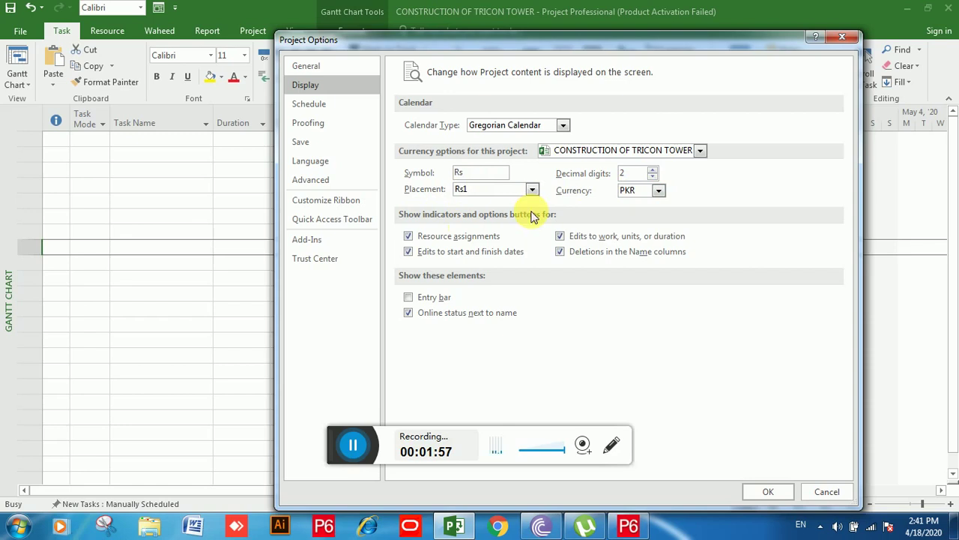
click(559, 251)
click(560, 252)
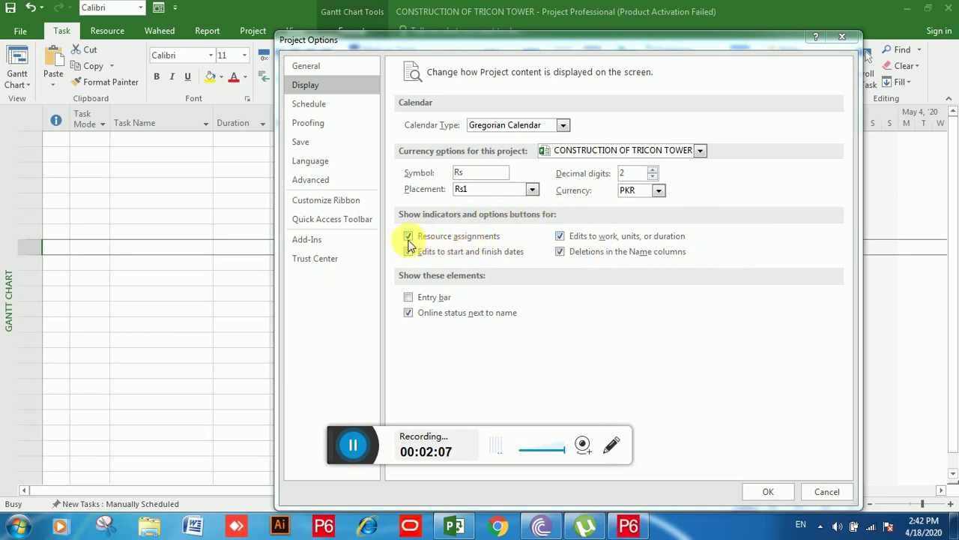
click(408, 237)
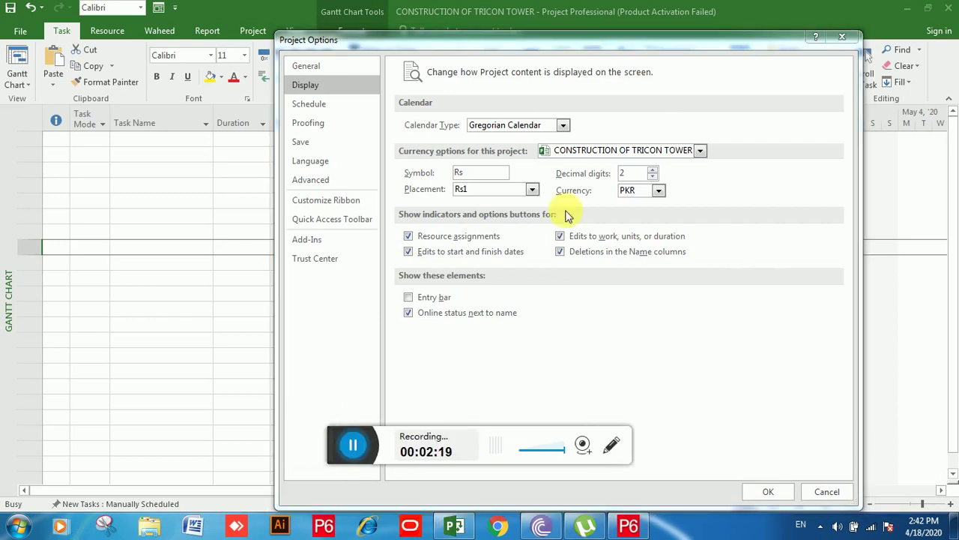
On the Schedule page, keep weeks starting on Monday and the fiscal year starting in January
click(317, 105)
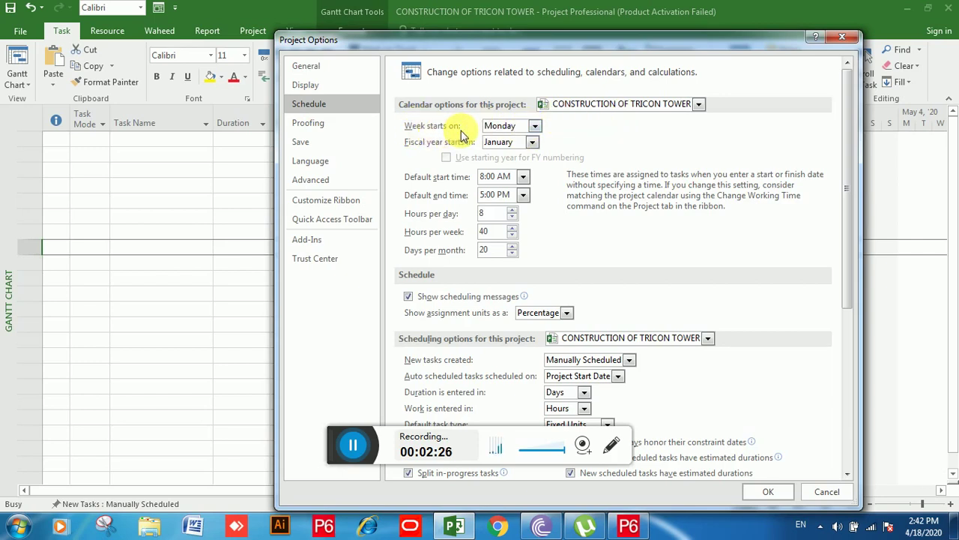
click(534, 126)
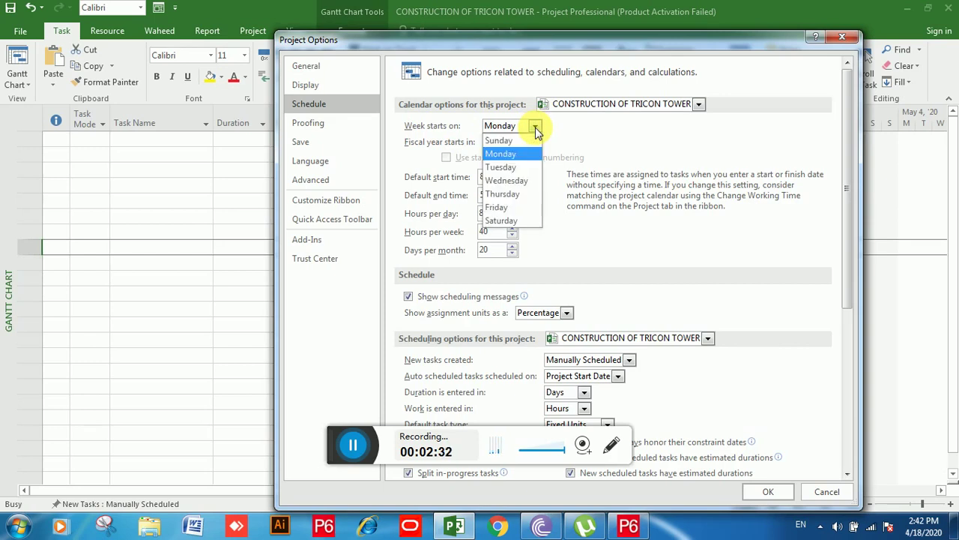
click(525, 154)
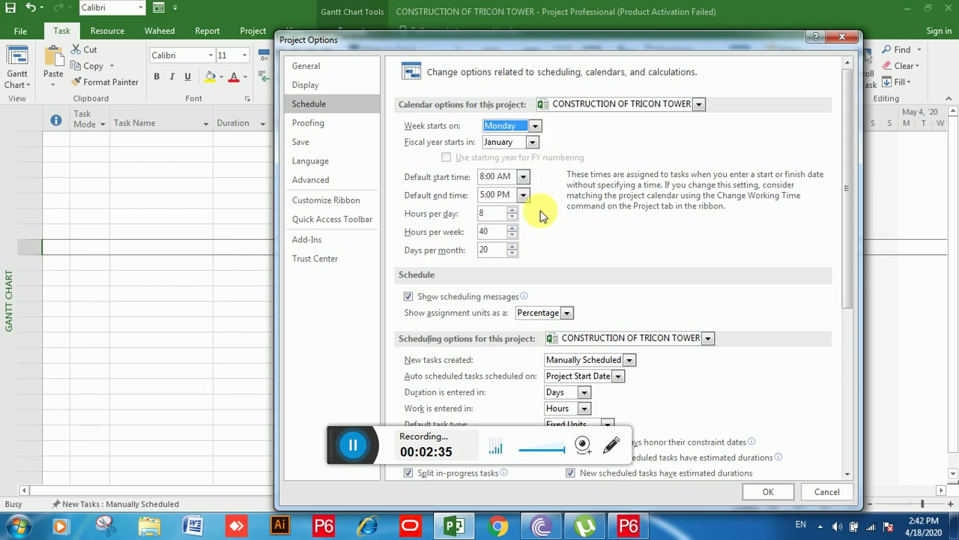
click(534, 126)
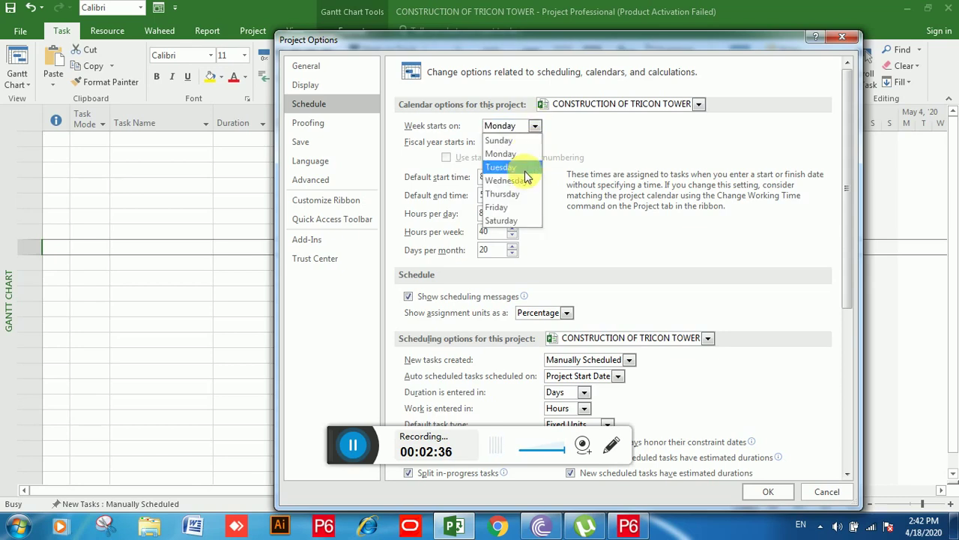
click(498, 220)
click(535, 126)
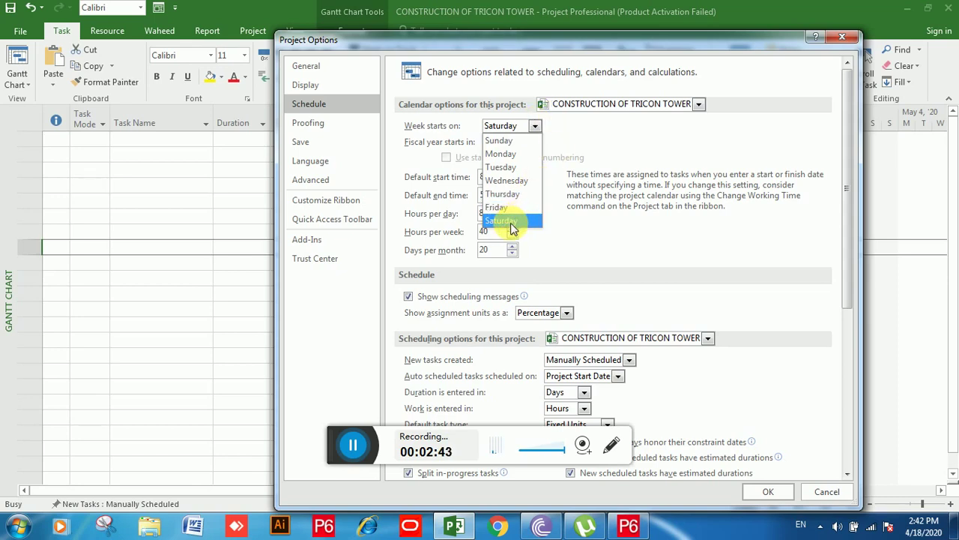
click(512, 154)
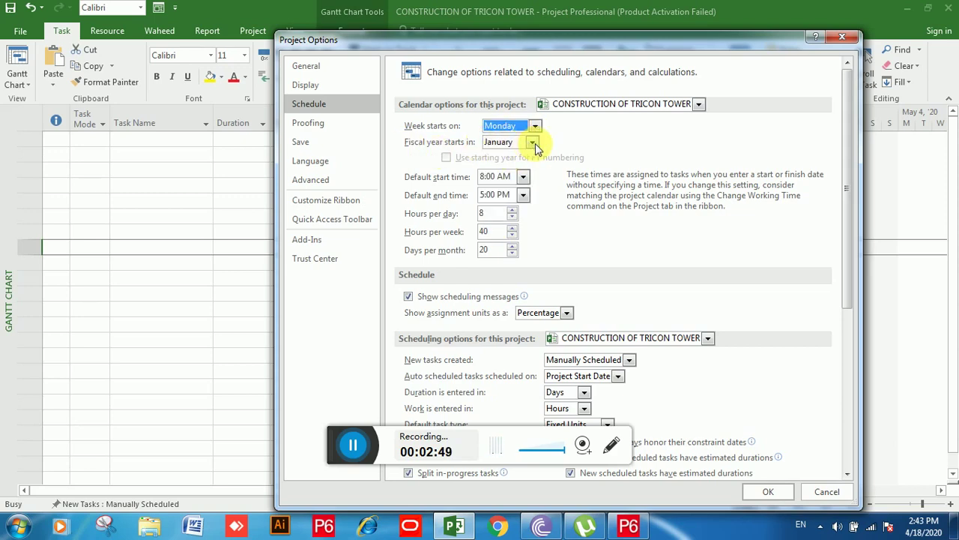
click(533, 143)
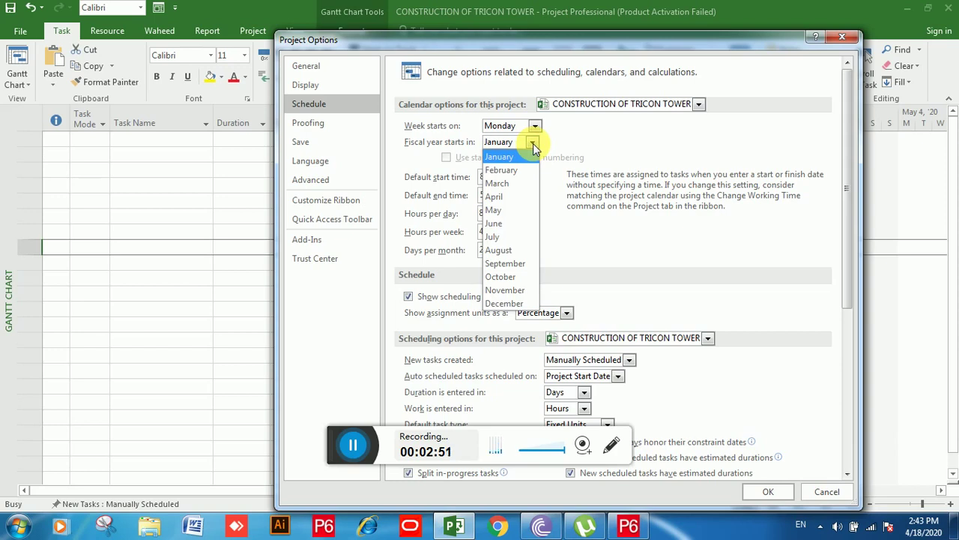
click(563, 131)
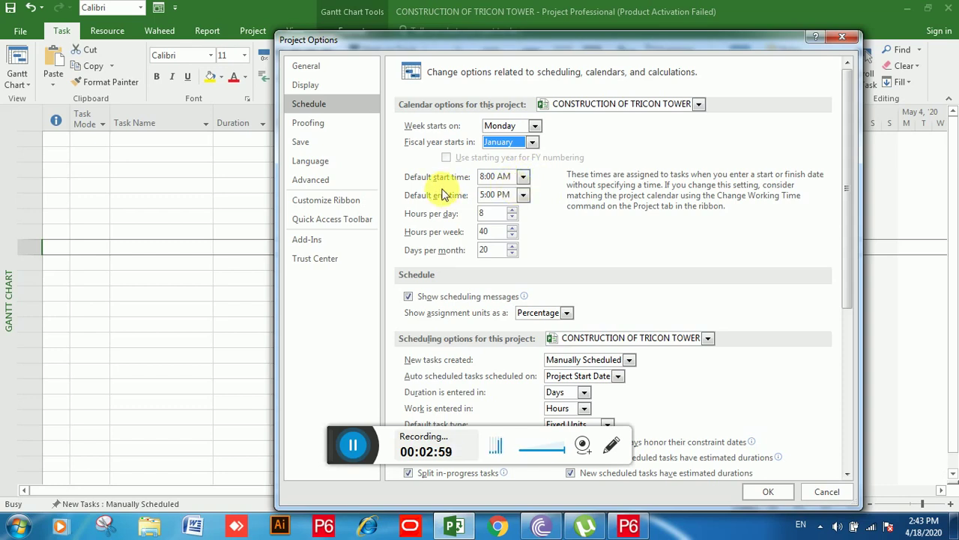
click(525, 176)
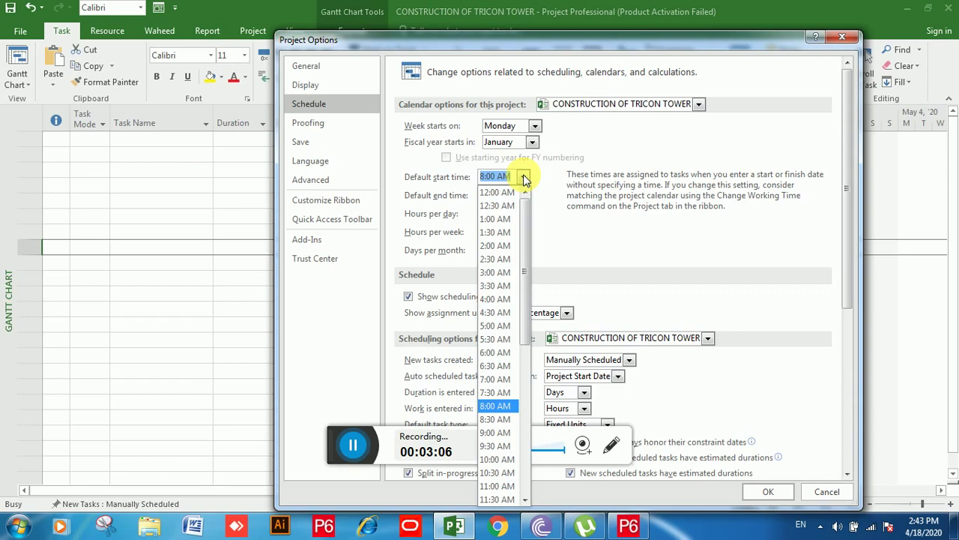
click(524, 177)
click(524, 196)
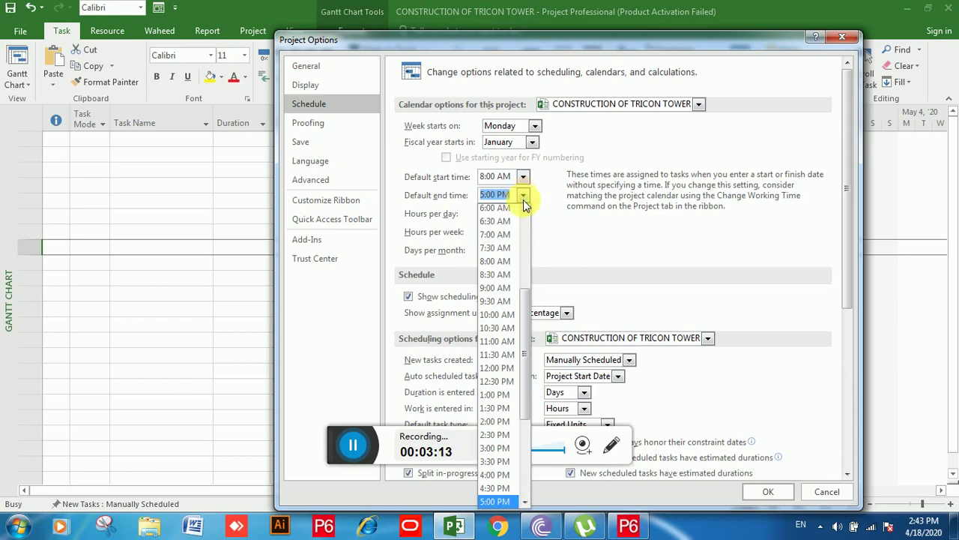
click(552, 199)
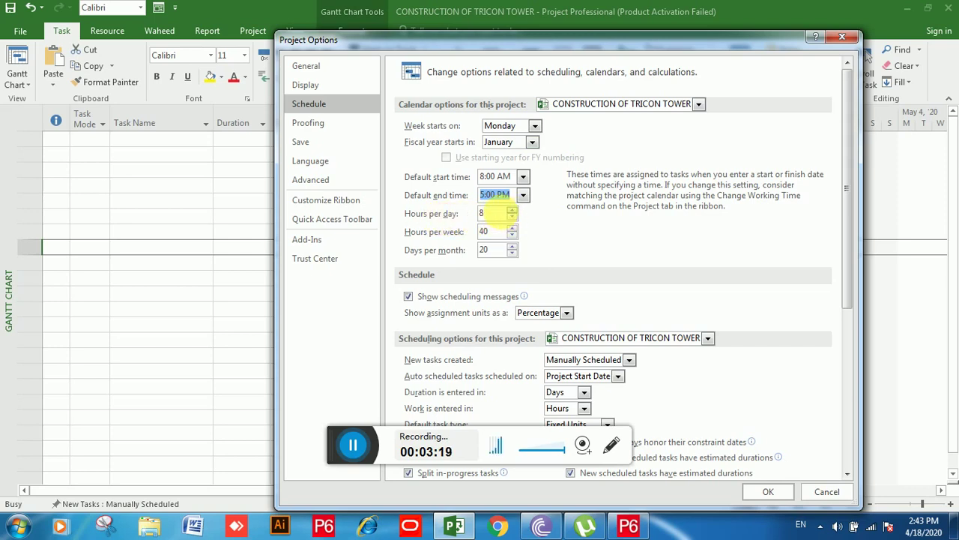
Keep 8 hours per day, set hours per week to 48 and days per month to 24
click(487, 213)
click(514, 216)
click(511, 217)
click(488, 231)
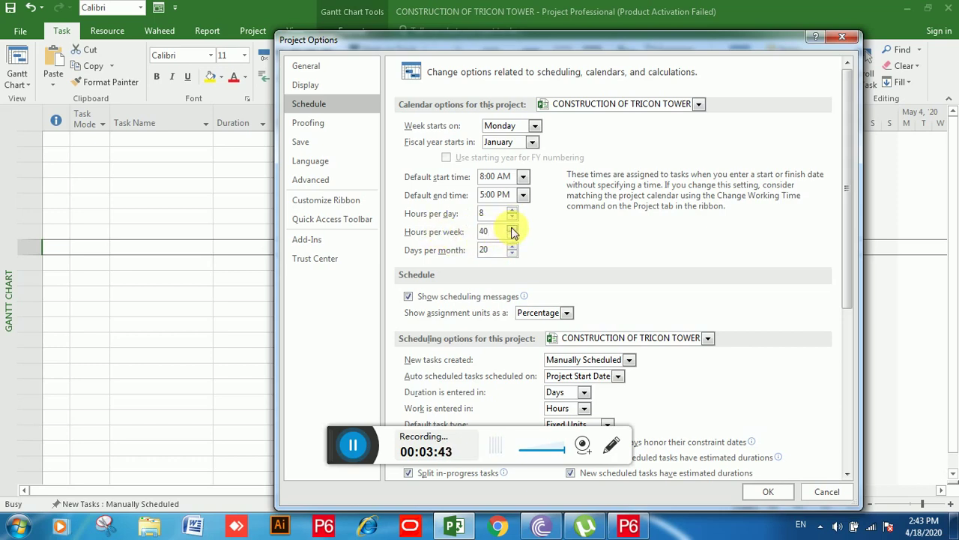
click(514, 229)
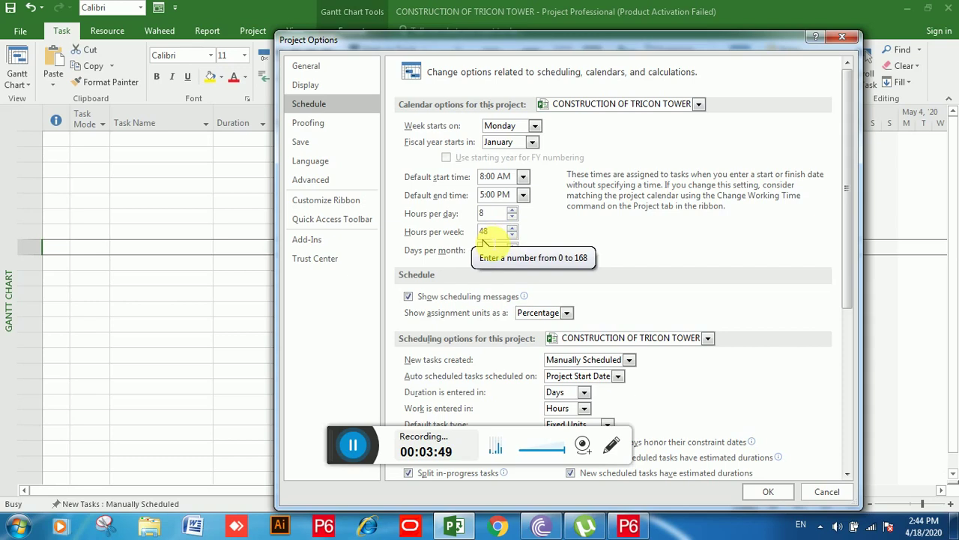
click(491, 213)
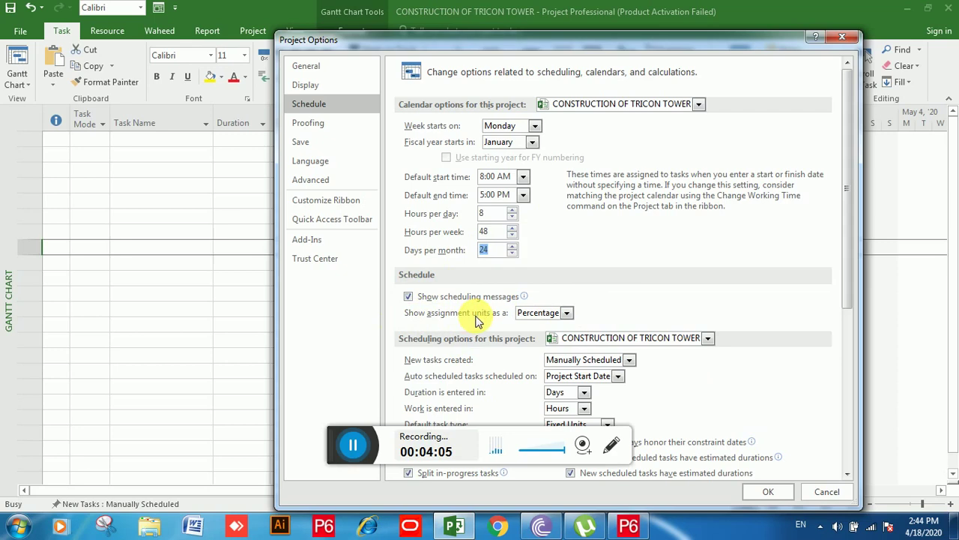
Show assignment units as Decimal
click(567, 314)
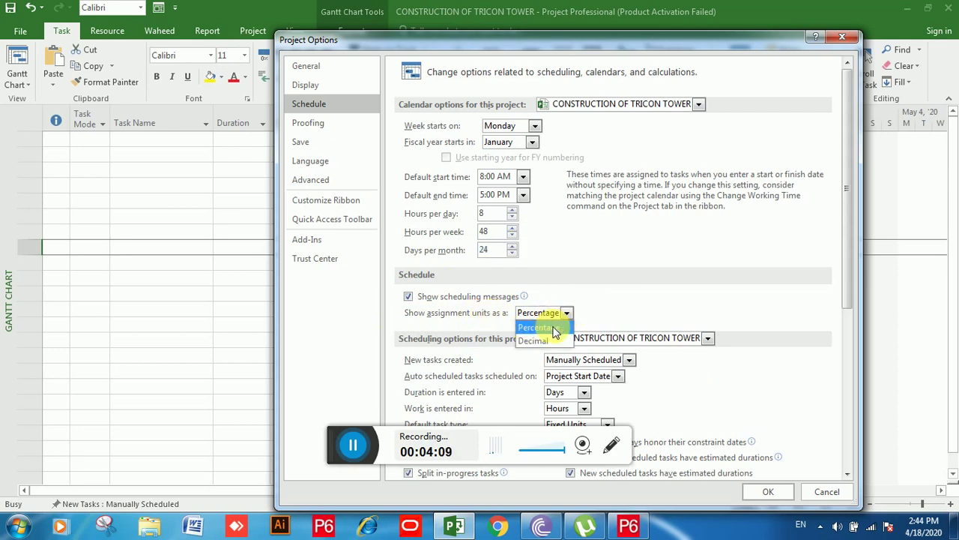
click(536, 341)
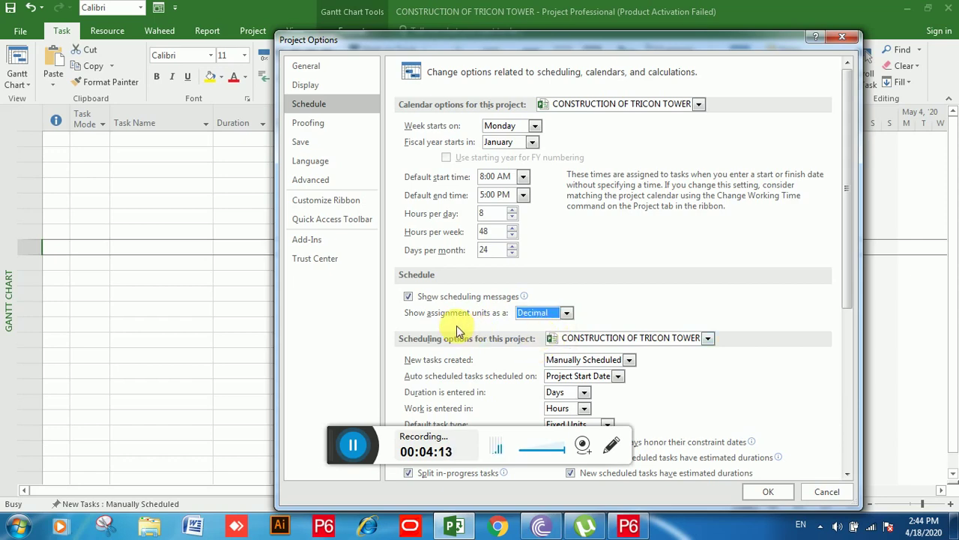
click(349, 445)
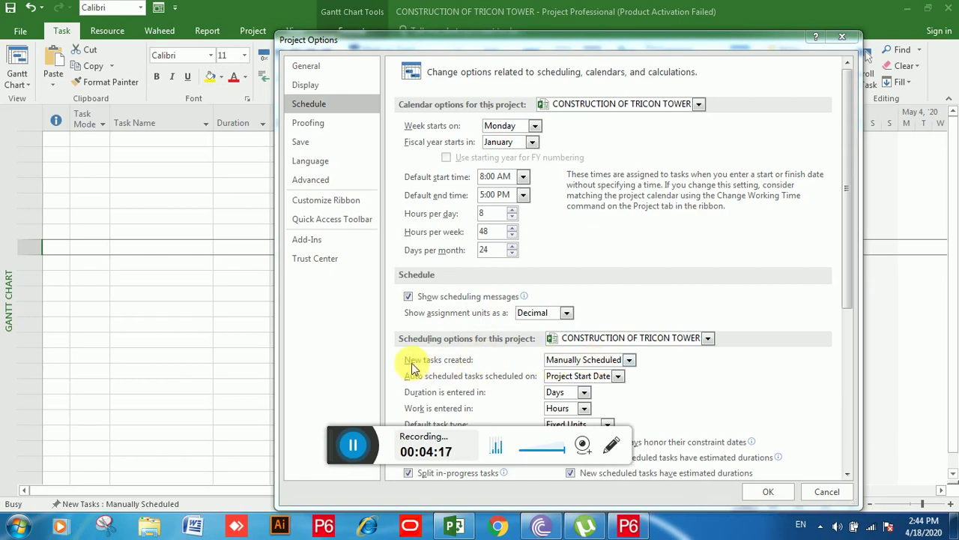
Make new tasks Auto Scheduled, keeping them scheduled from the Project Start Date
click(630, 360)
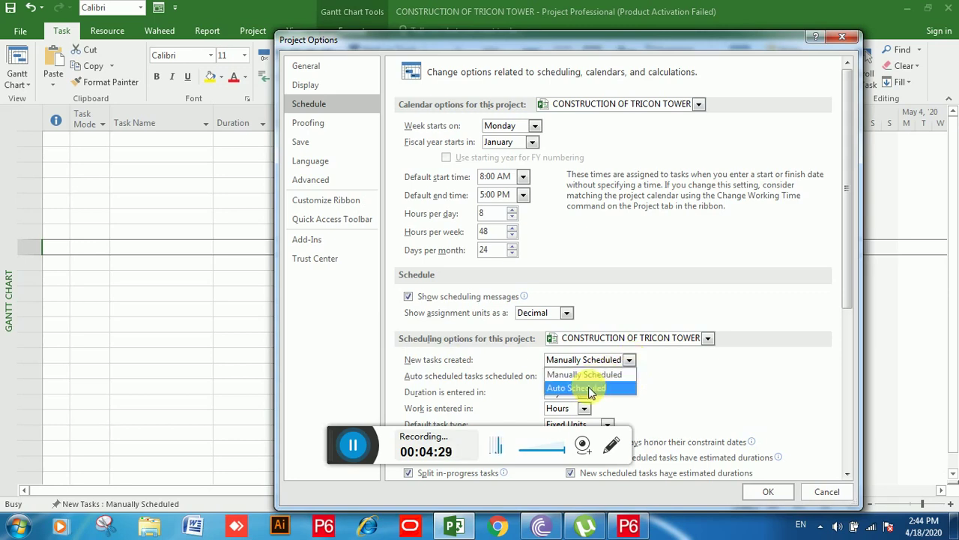
click(592, 388)
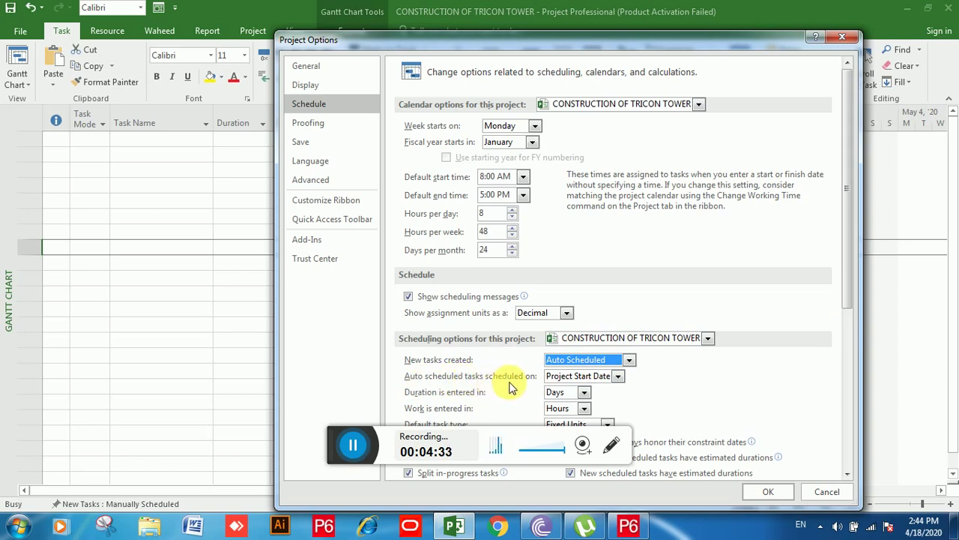
click(619, 377)
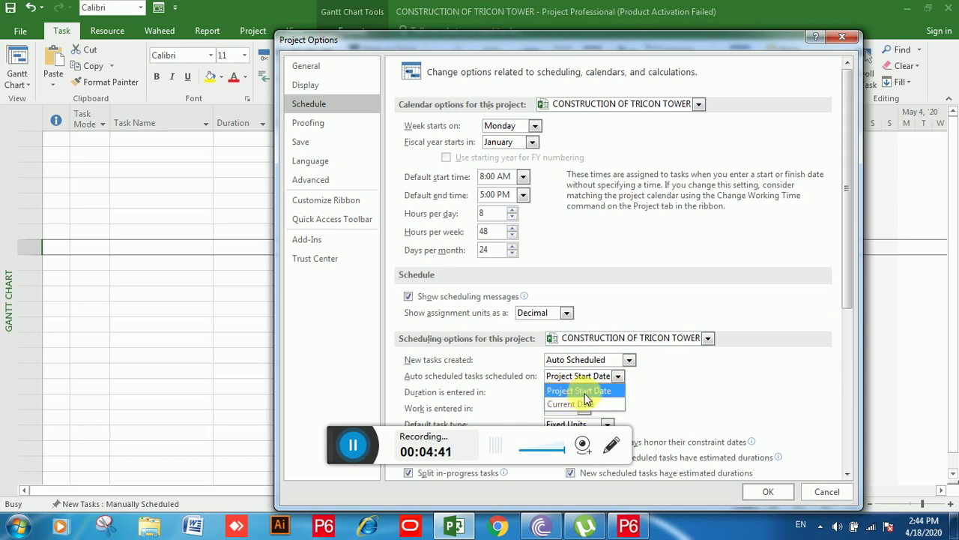
click(599, 390)
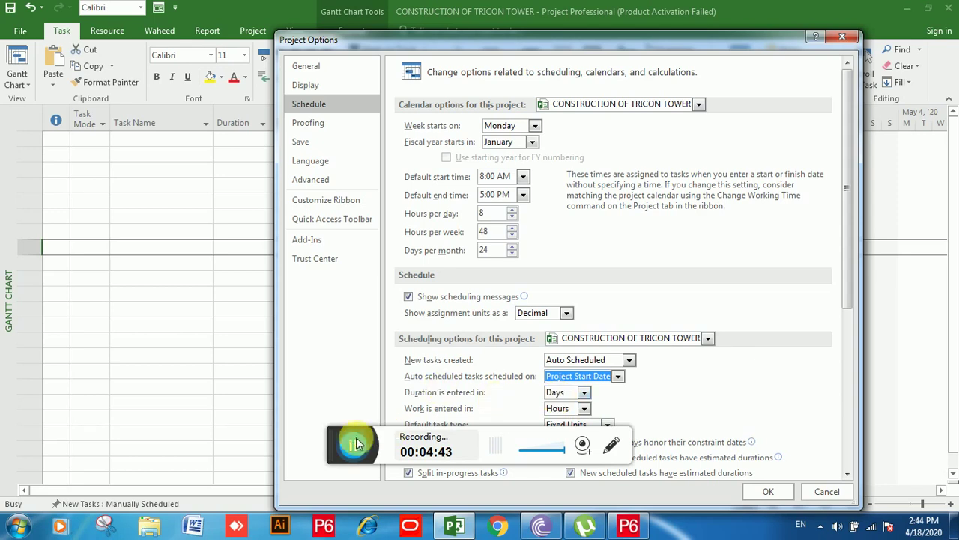
Change 'Duration is entered in' from Days to Weeks, leaving work in Hours
scroll(480, 323, down, 3)
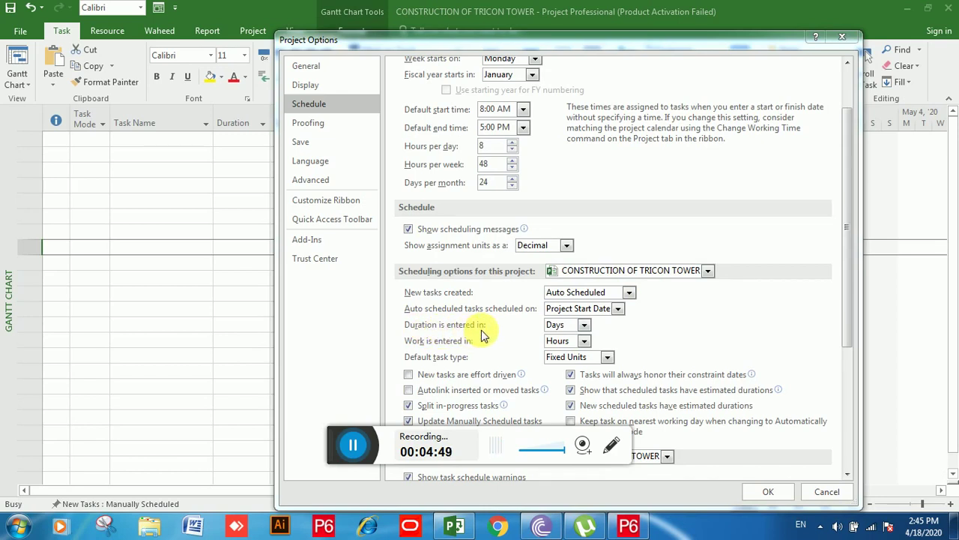
click(584, 327)
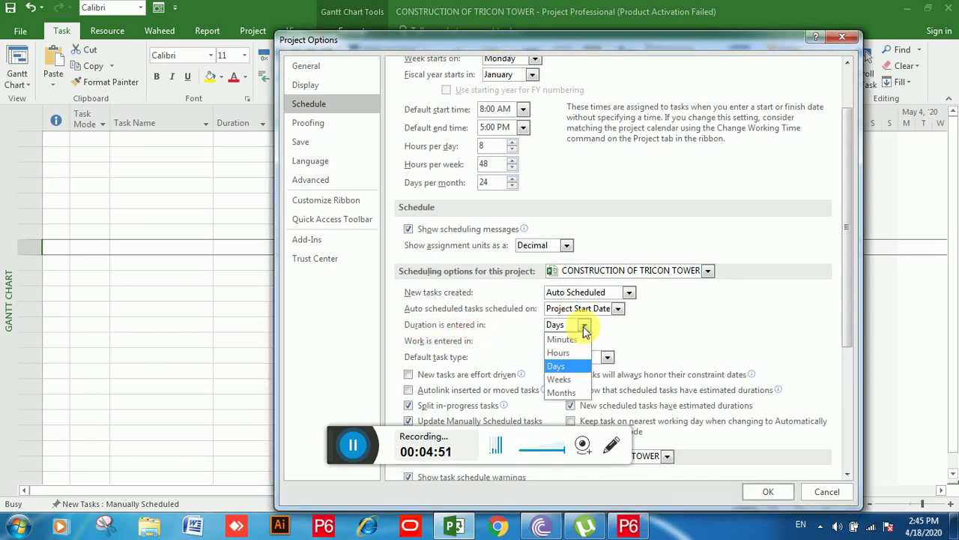
click(559, 367)
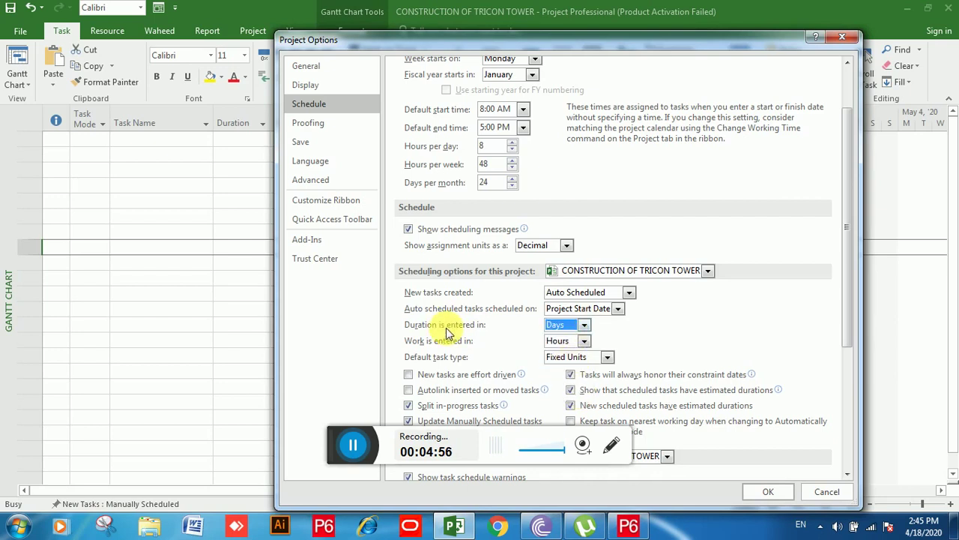
click(585, 325)
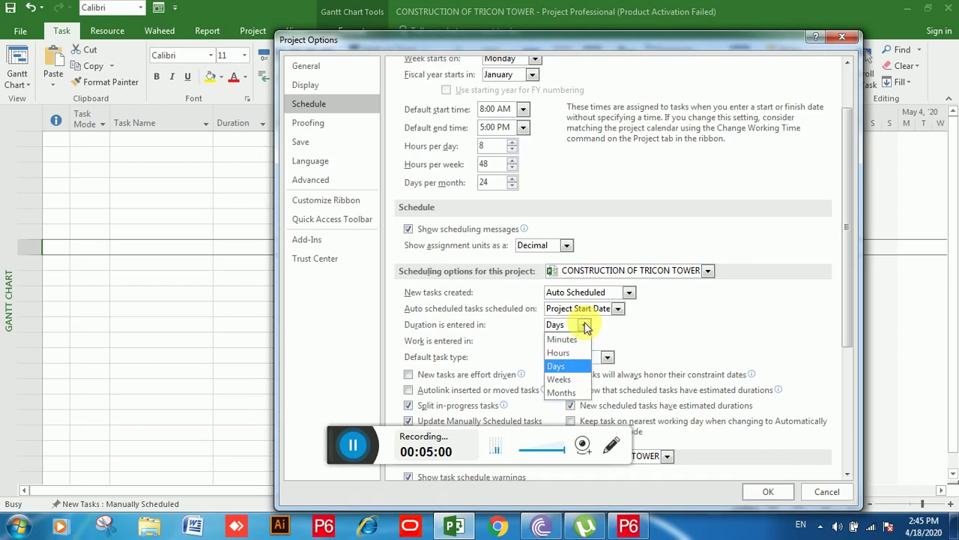
click(629, 328)
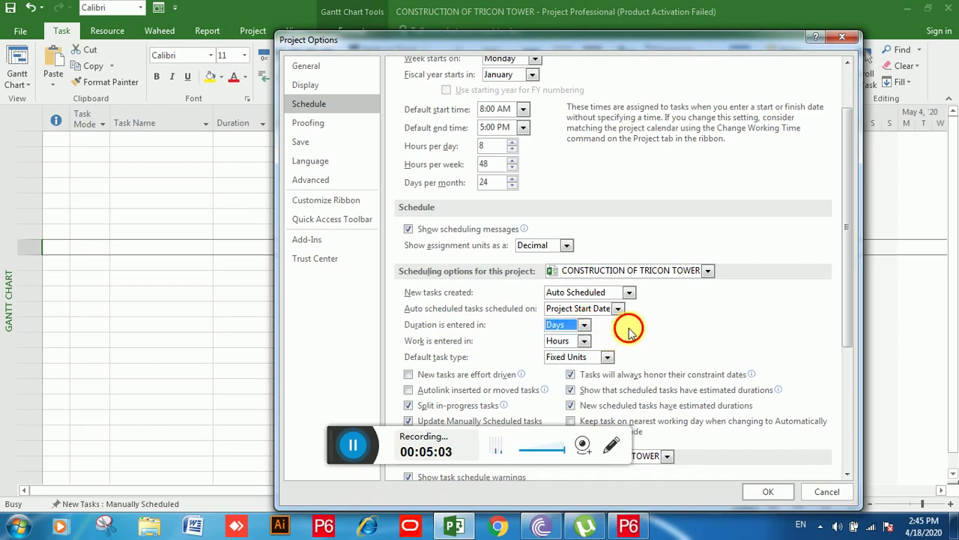
click(585, 327)
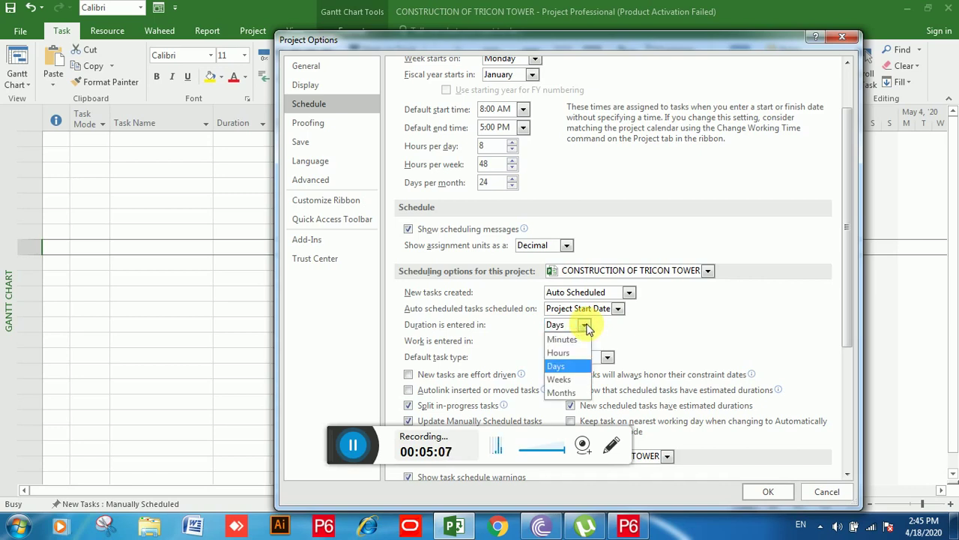
click(555, 366)
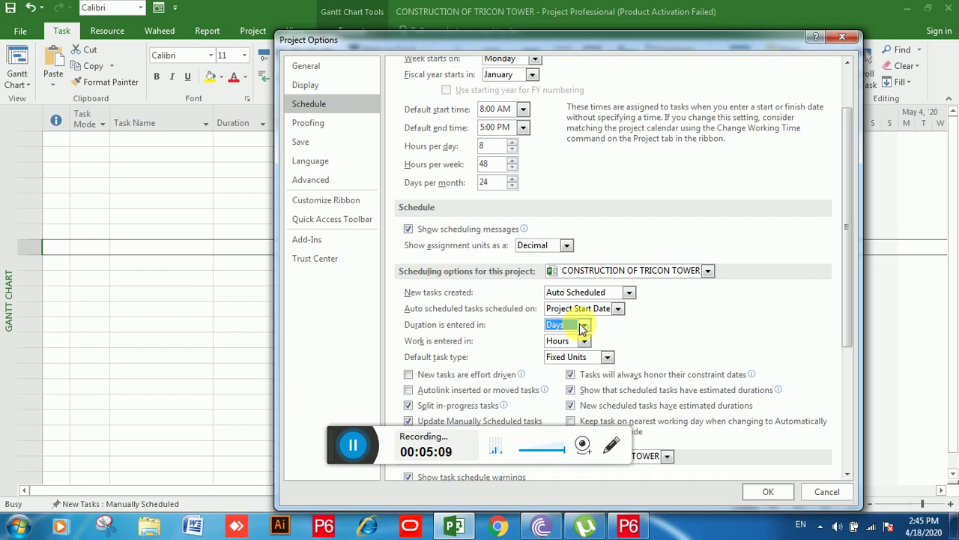
click(584, 327)
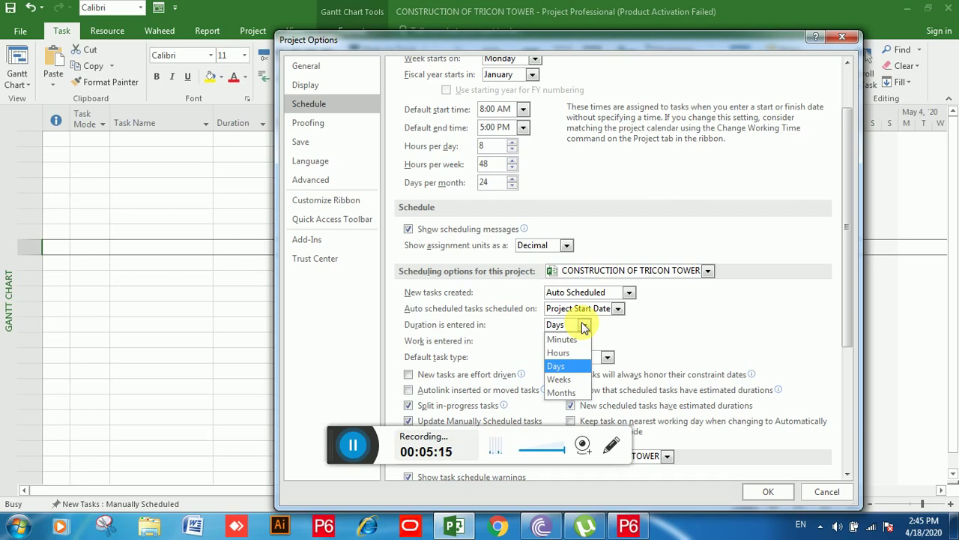
click(558, 380)
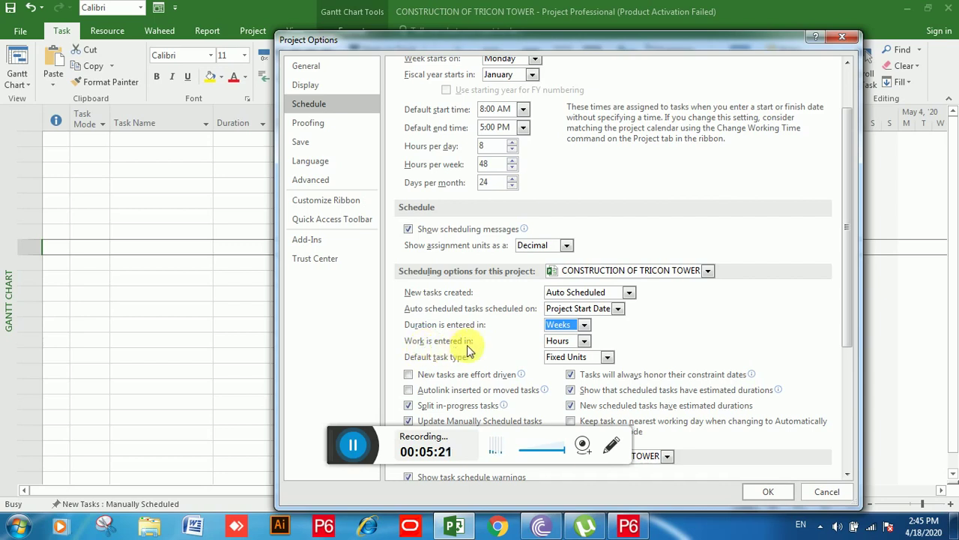
click(584, 341)
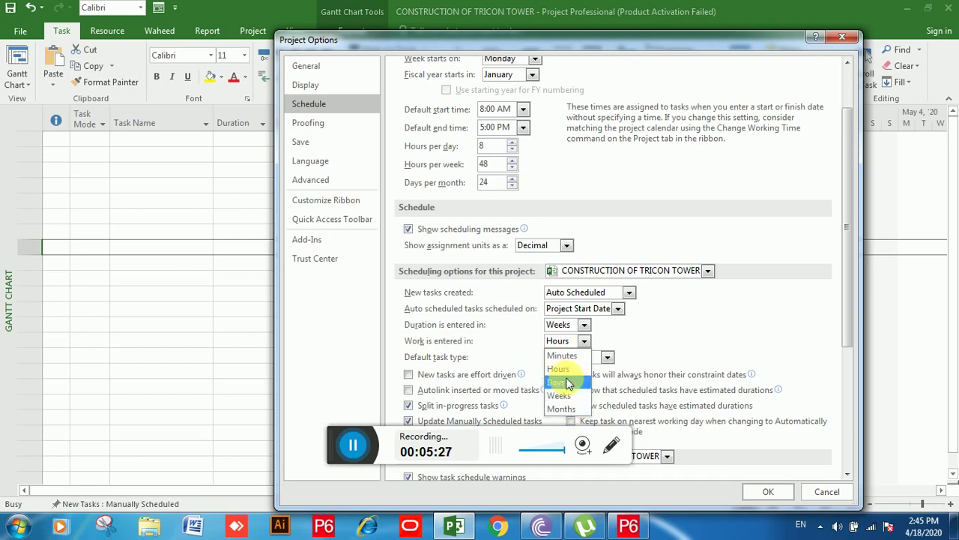
click(568, 372)
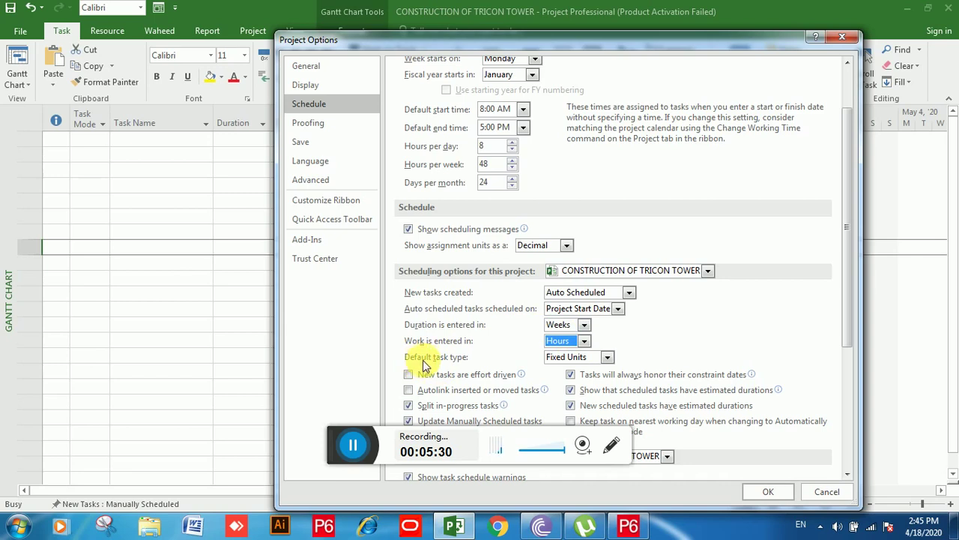
click(608, 359)
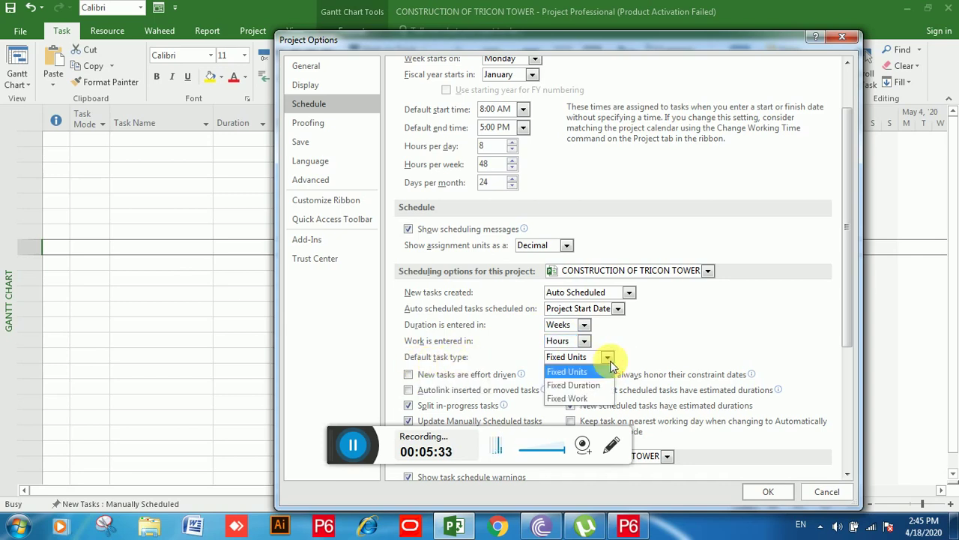
click(573, 375)
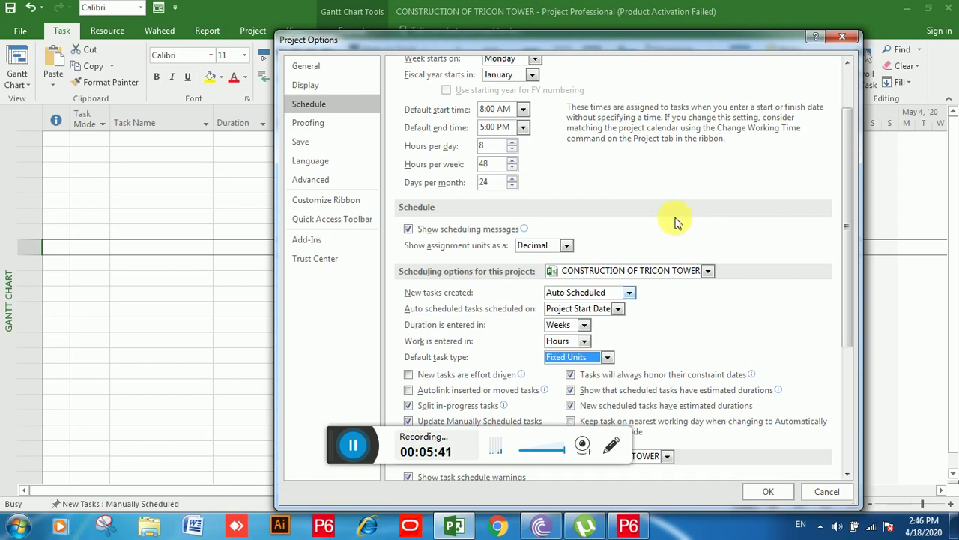
click(354, 450)
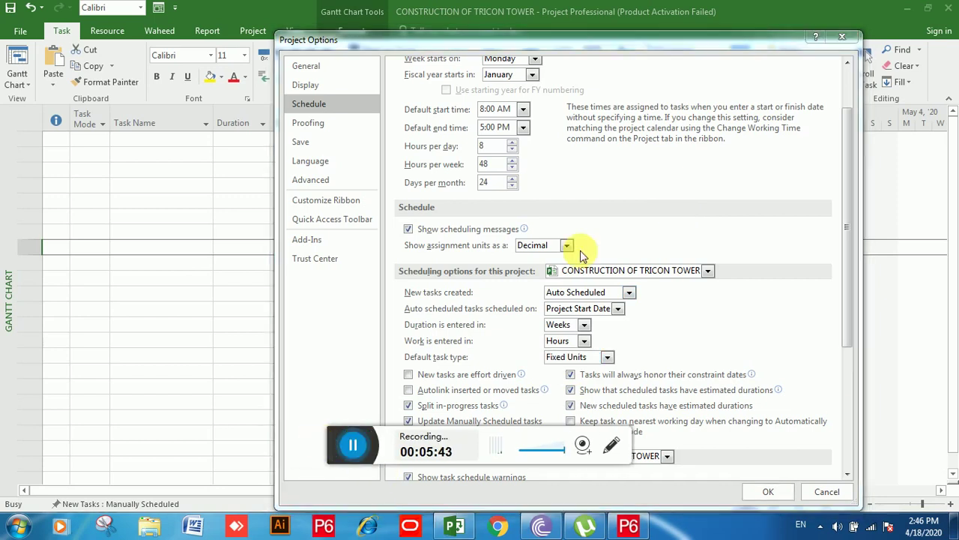